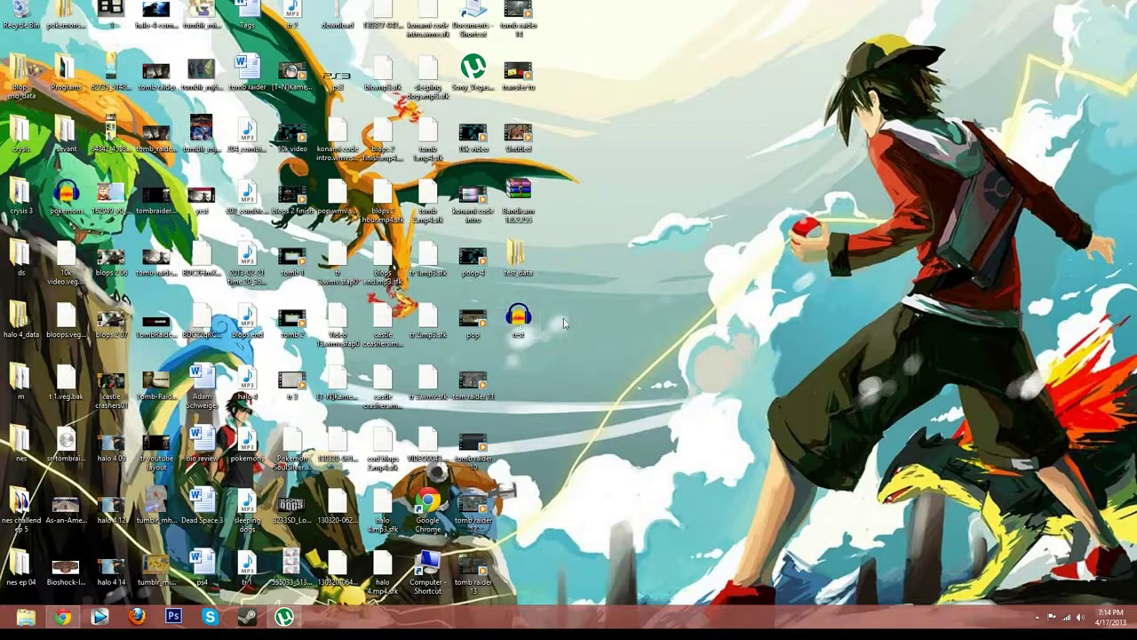
# Launch Audacity from the Windows 8 Start screen and dismiss the Welcome to Audacity dialog.
pyautogui.click(5, 627)
pyautogui.scroll(-5, 299, 482)
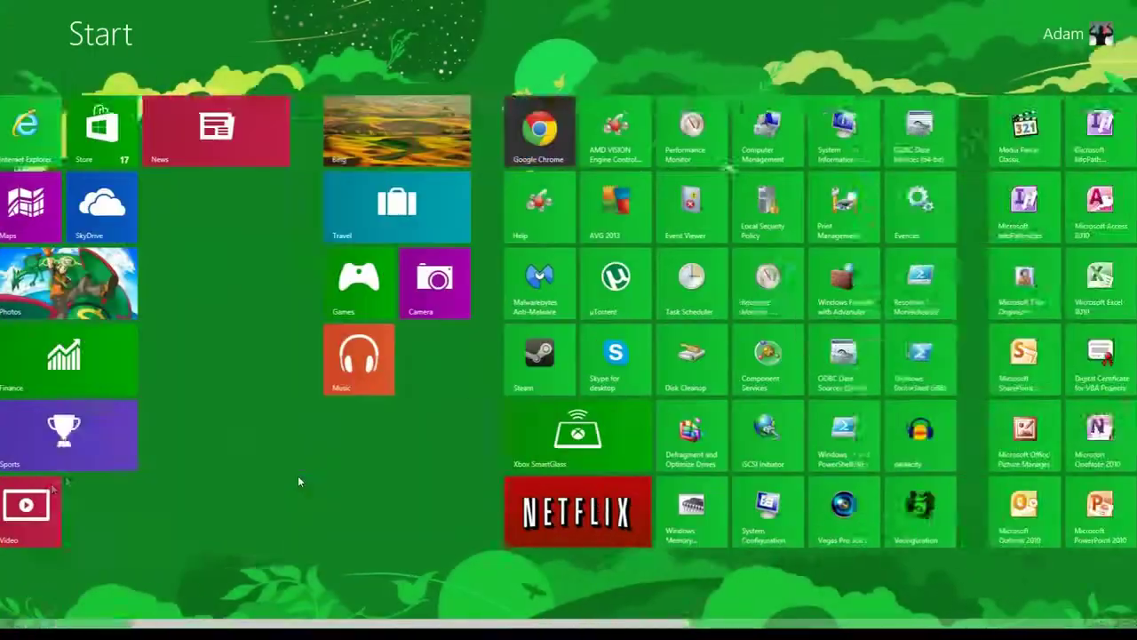
pyautogui.click(624, 451)
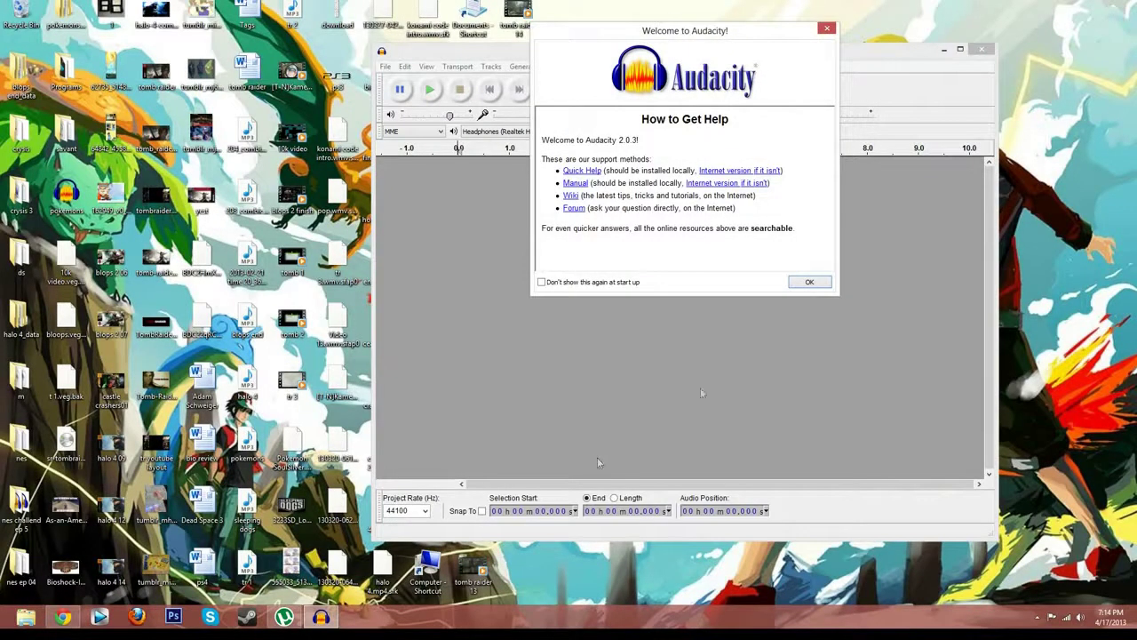
pyautogui.click(822, 284)
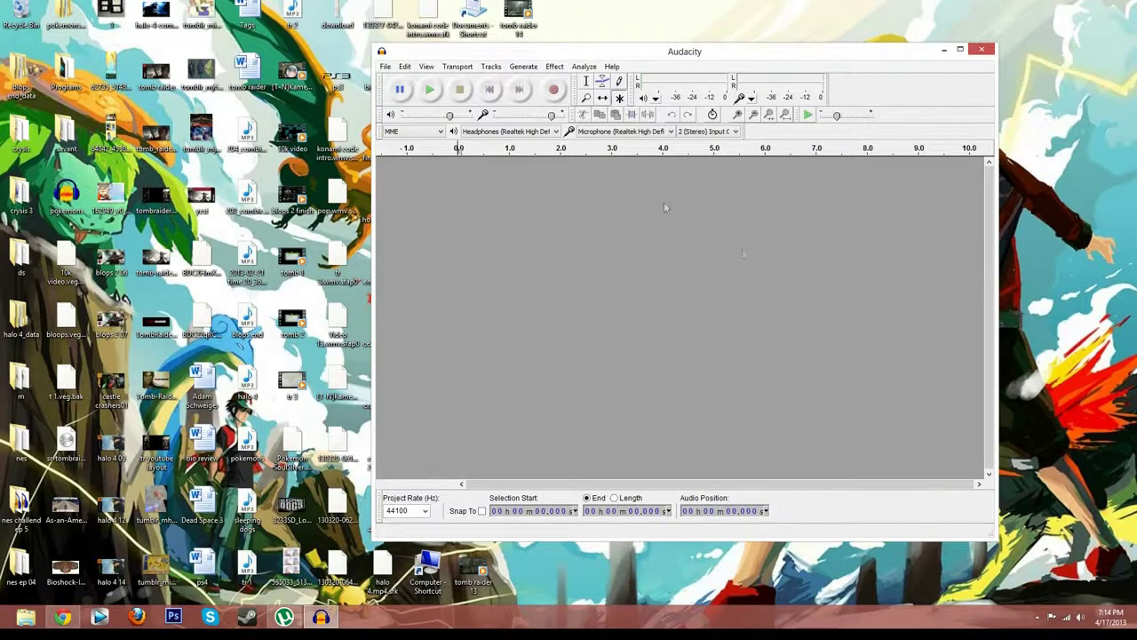
# Record a roughly 10-second voice clip, then play it back from 5.7 s.
pyautogui.click(552, 90)
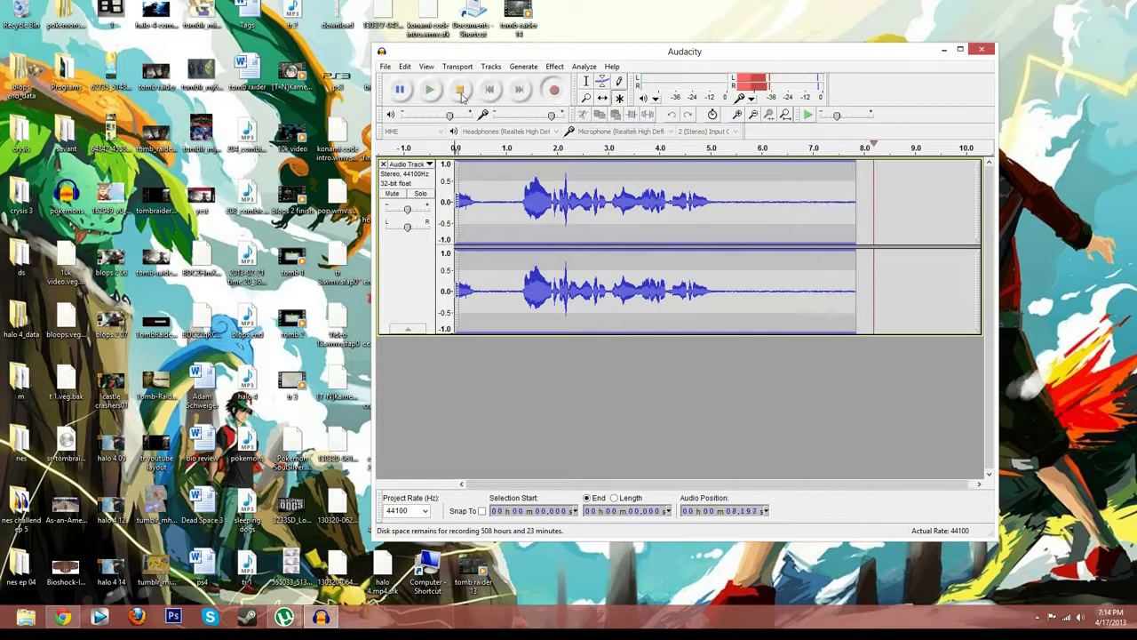
pyautogui.click(461, 92)
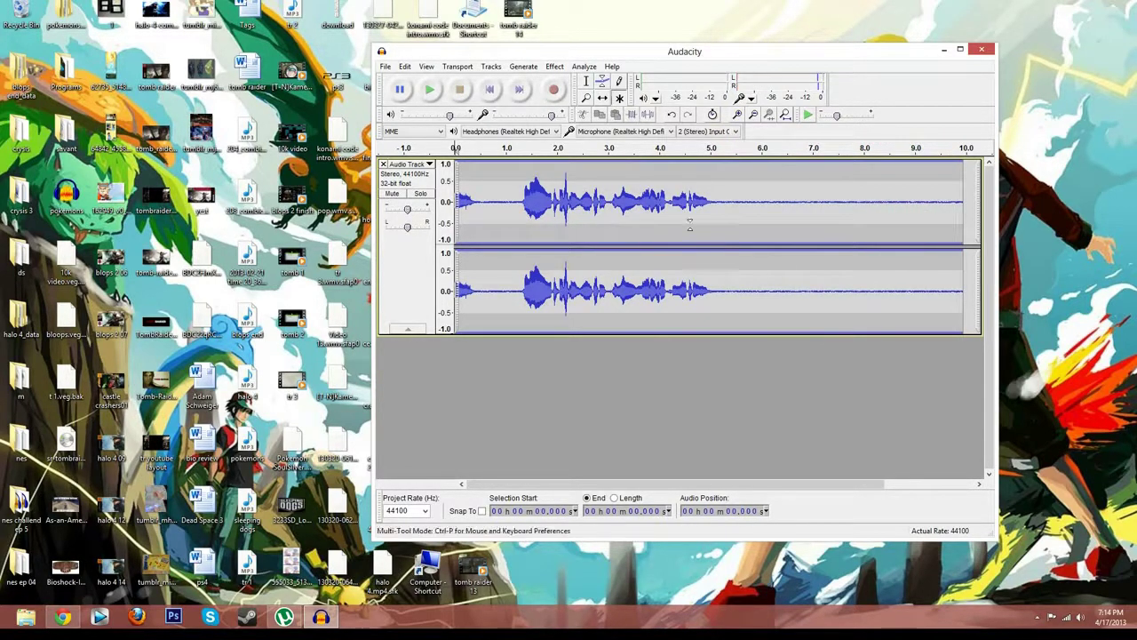
pyautogui.click(746, 201)
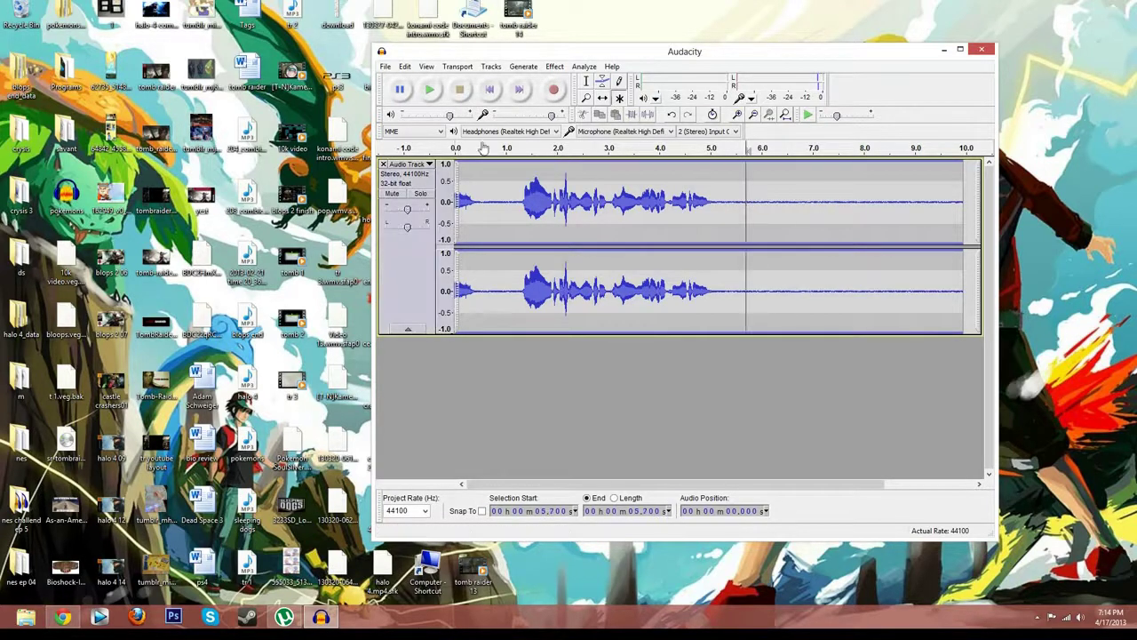
pyautogui.click(430, 91)
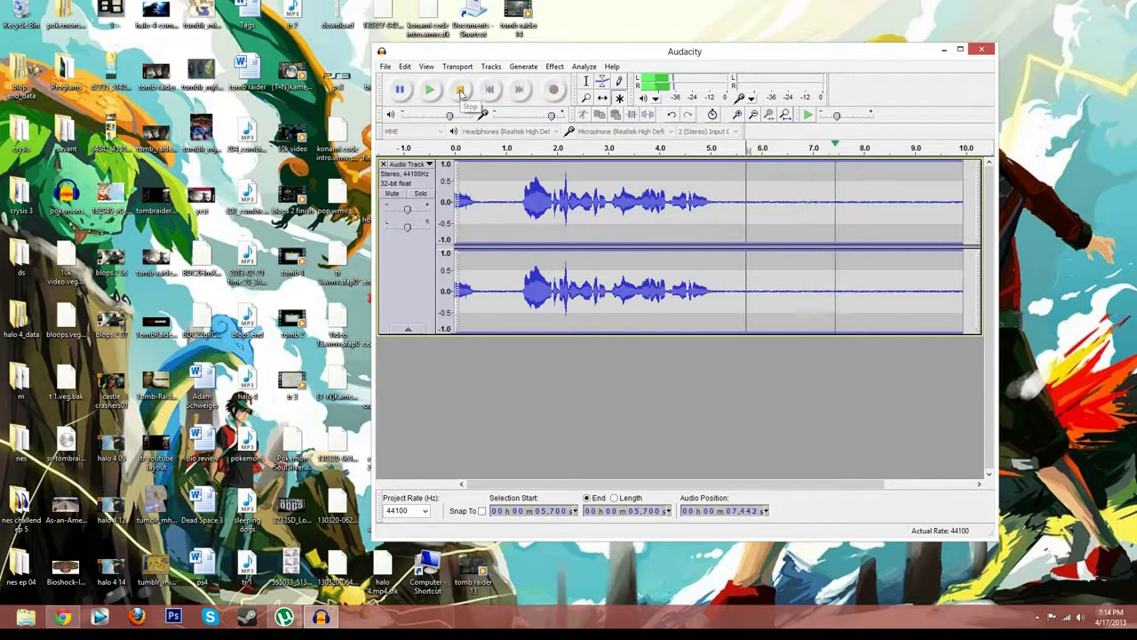
pyautogui.click(460, 90)
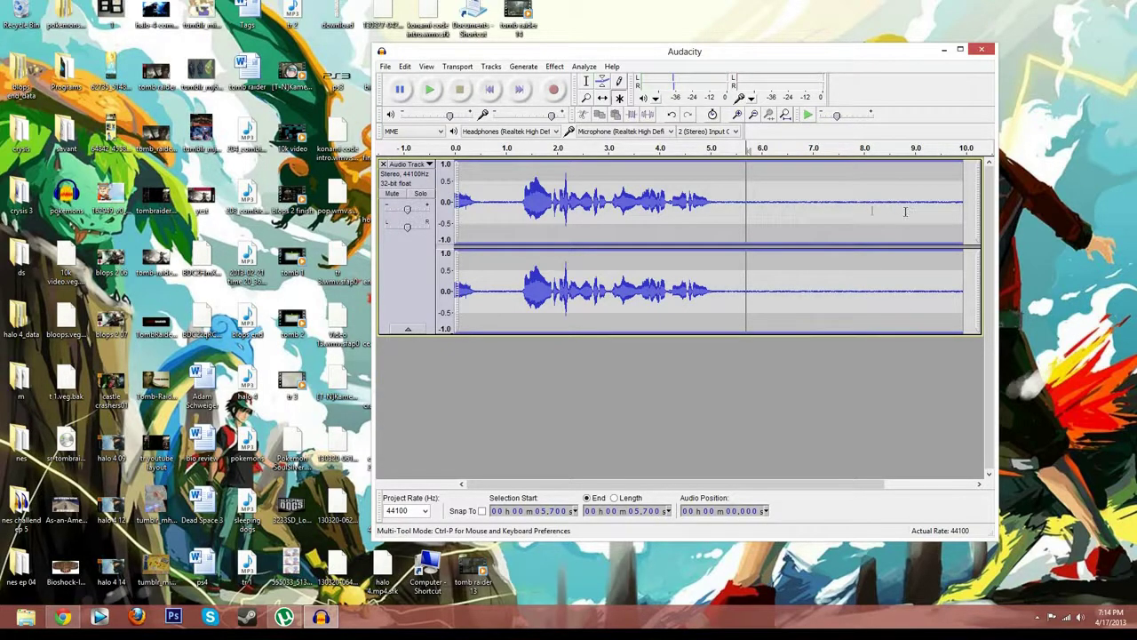
# Maximize the Audacity window and use Noise Removal's Get Noise Profile on the recording.
pyautogui.click(553, 68)
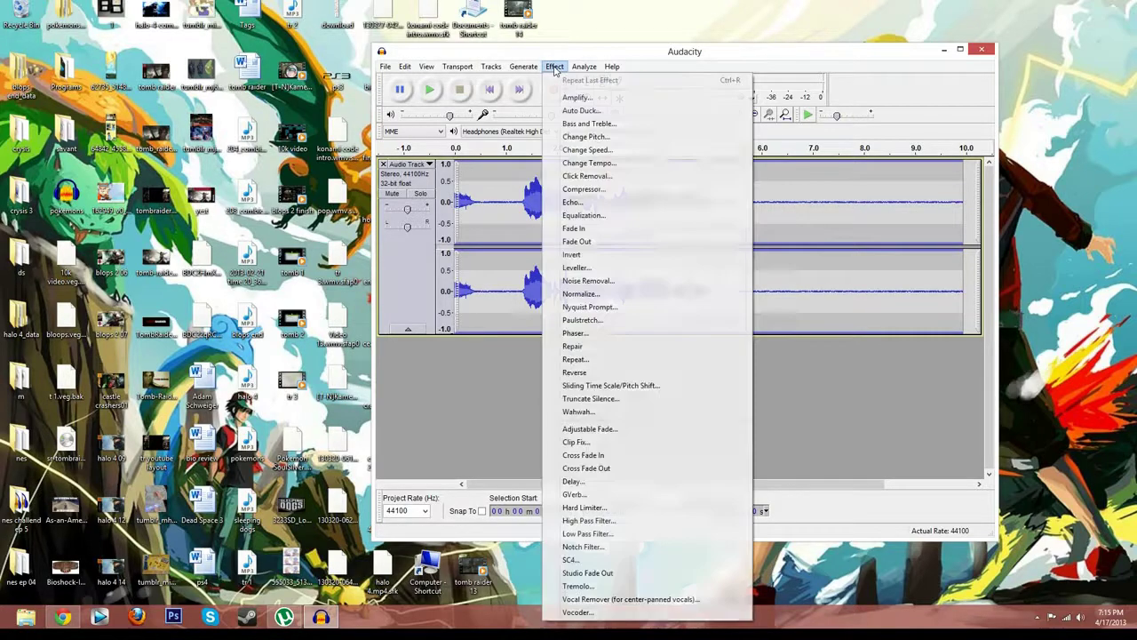
pyautogui.click(960, 49)
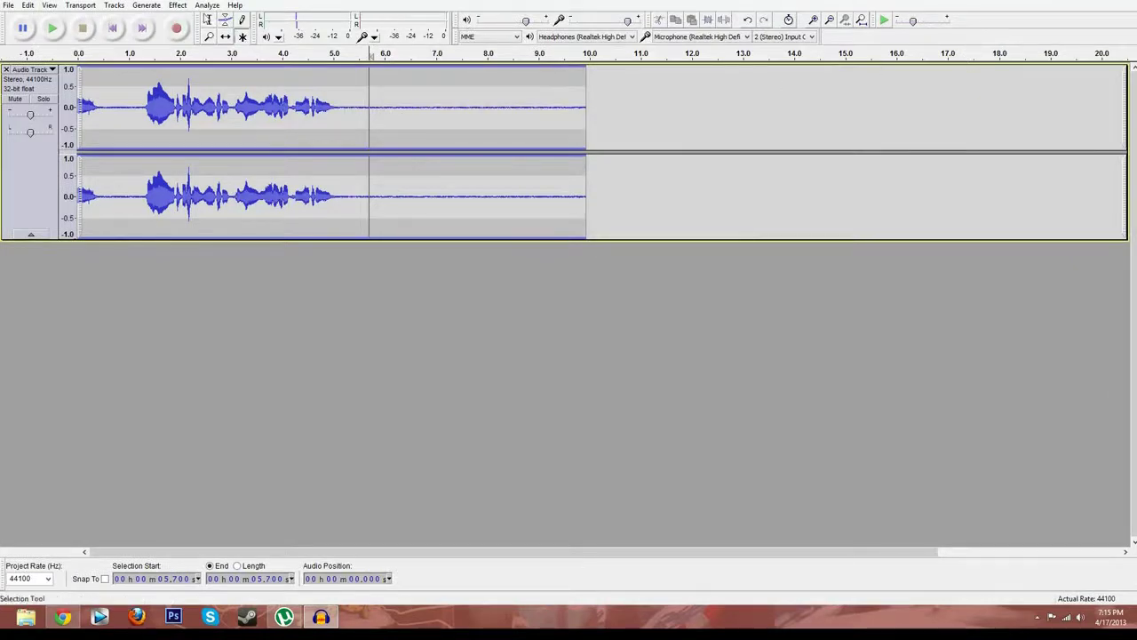
pyautogui.click(181, 5)
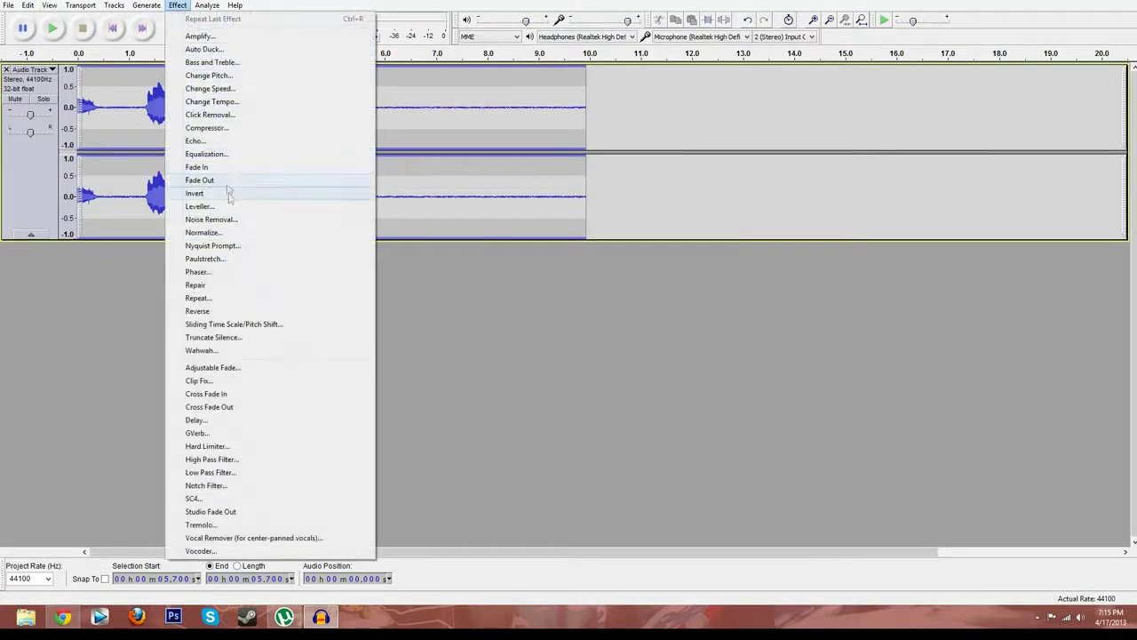
pyautogui.click(222, 219)
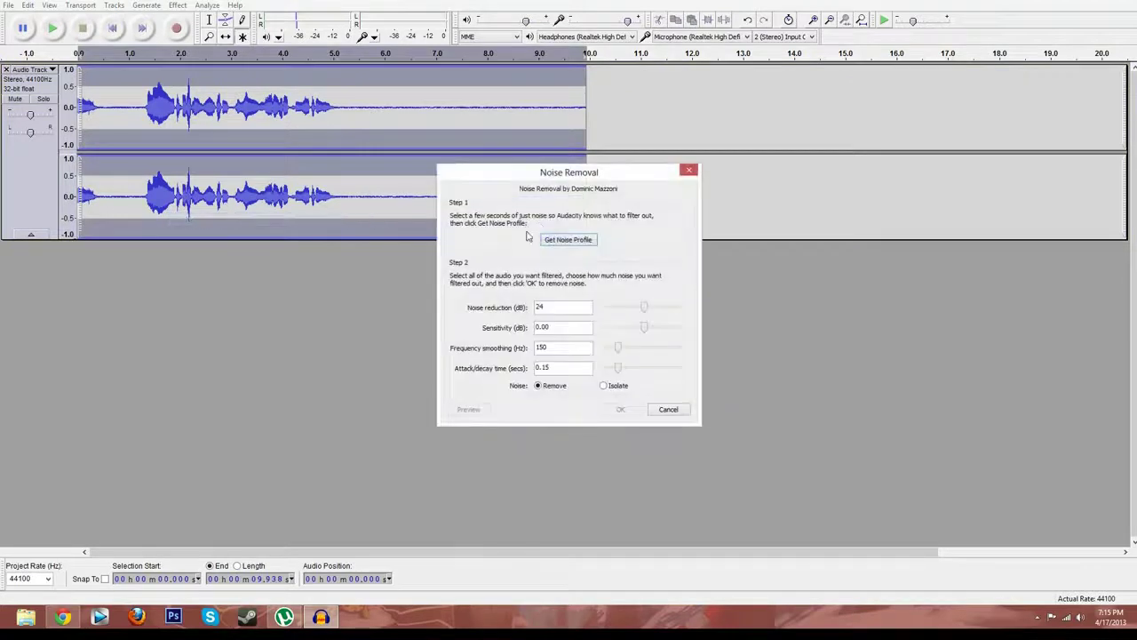
pyautogui.click(567, 240)
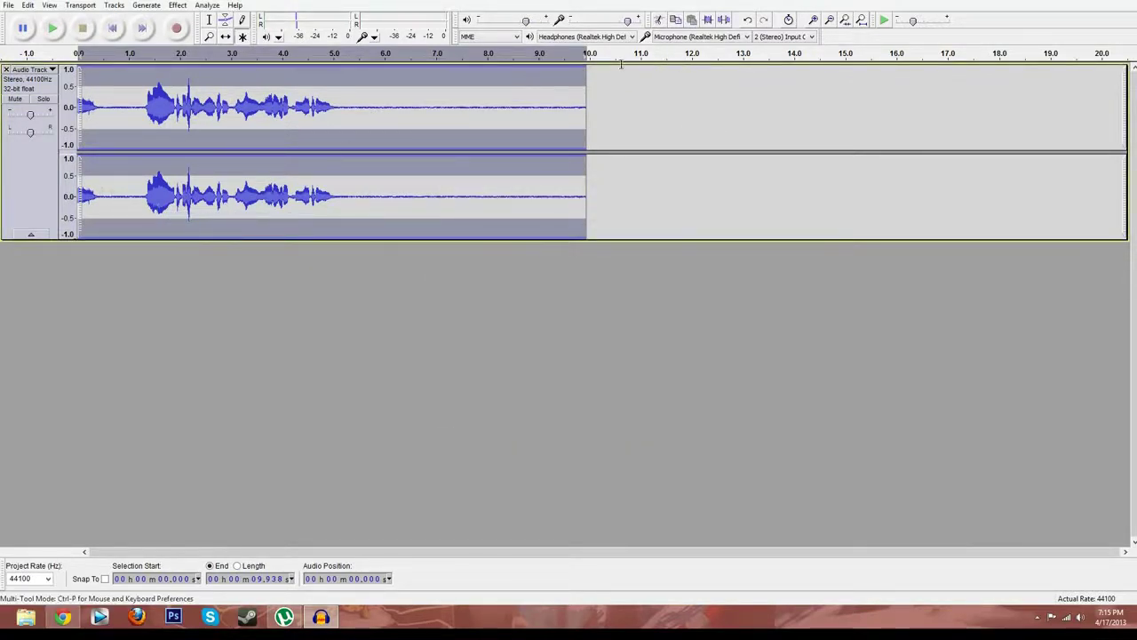
# Reopen the Noise Removal effect and cancel it without applying anything.
pyautogui.click(206, 5)
pyautogui.moveTo(180, 7)
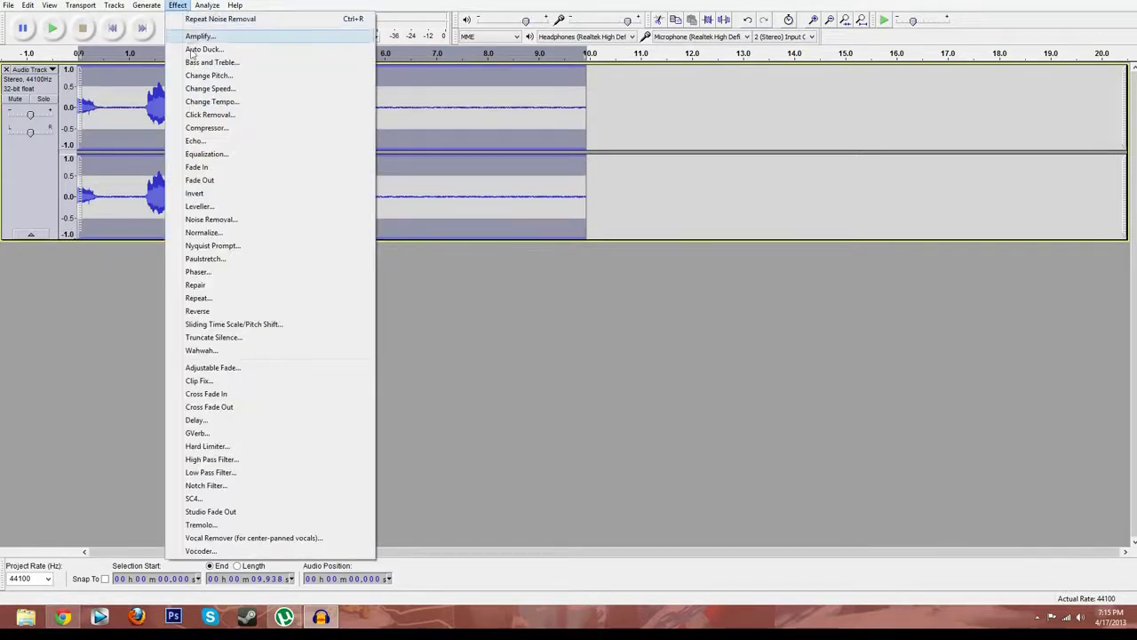
pyautogui.click(211, 219)
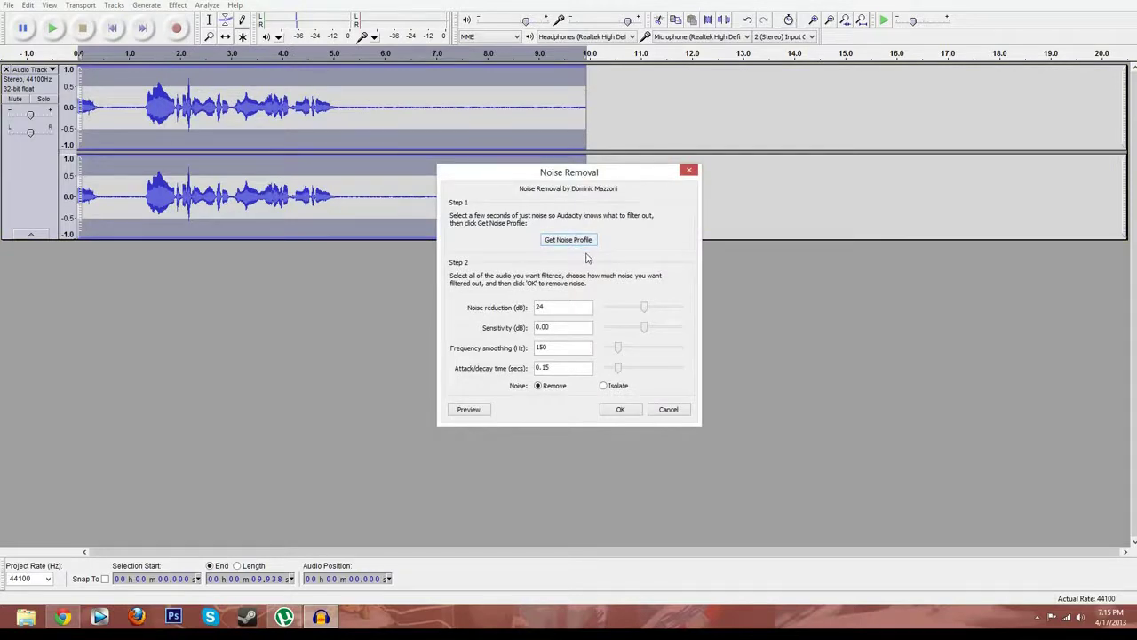
pyautogui.click(663, 409)
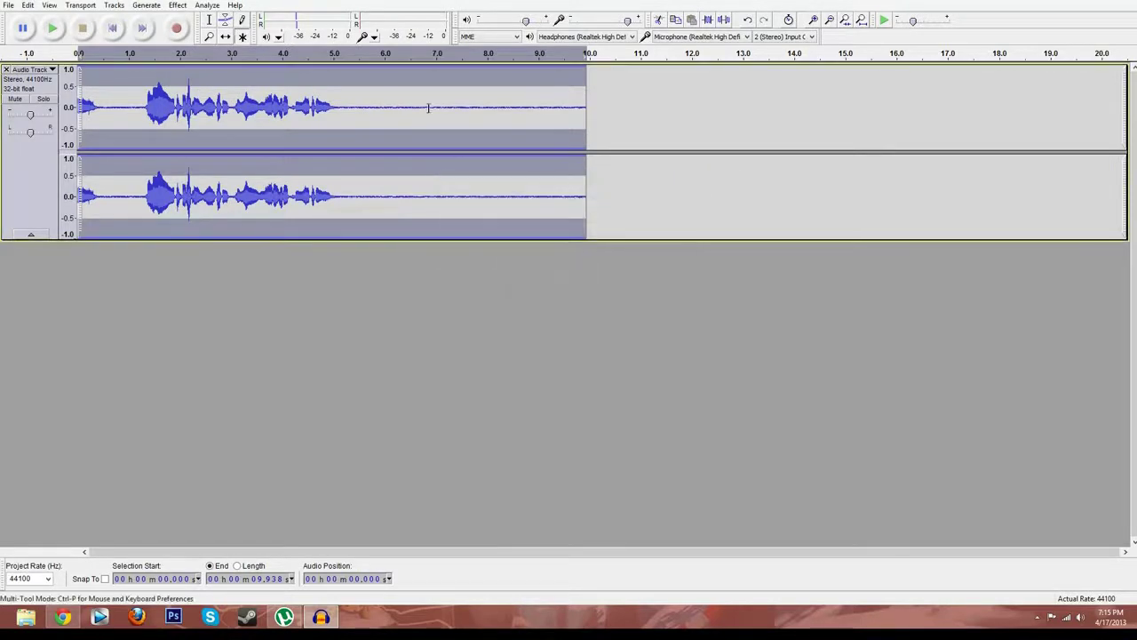
# Select the quiet stretch from about 5.9 s to 9.1 s and capture it as the noise profile.
pyautogui.click(485, 115)
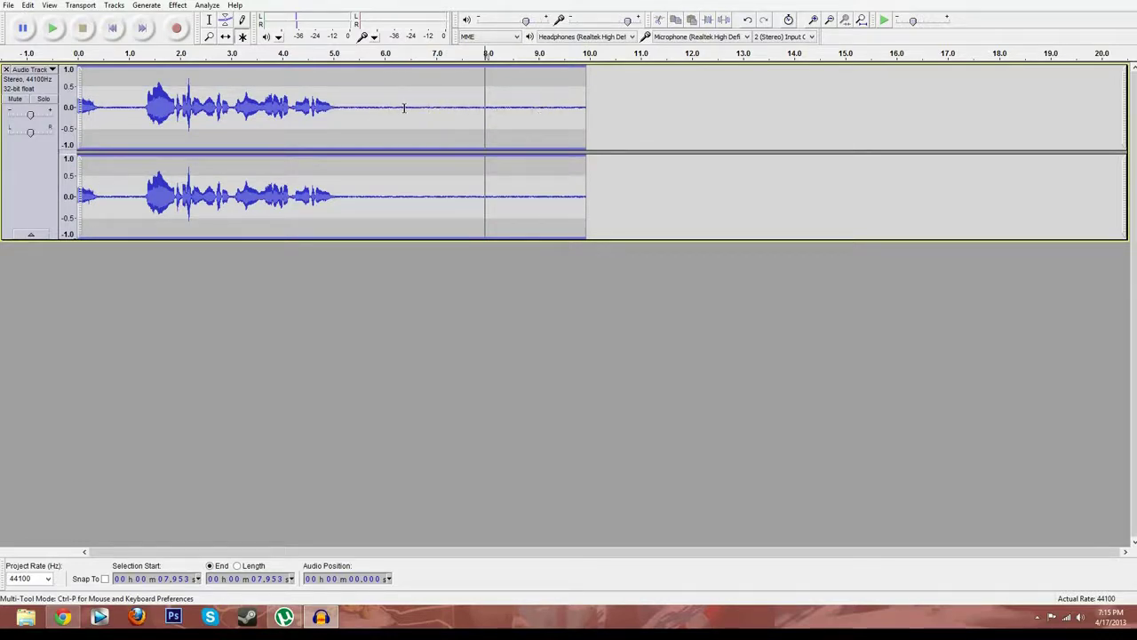
pyautogui.moveTo(541, 107); pyautogui.dragTo(379, 103)
pyautogui.click(177, 5)
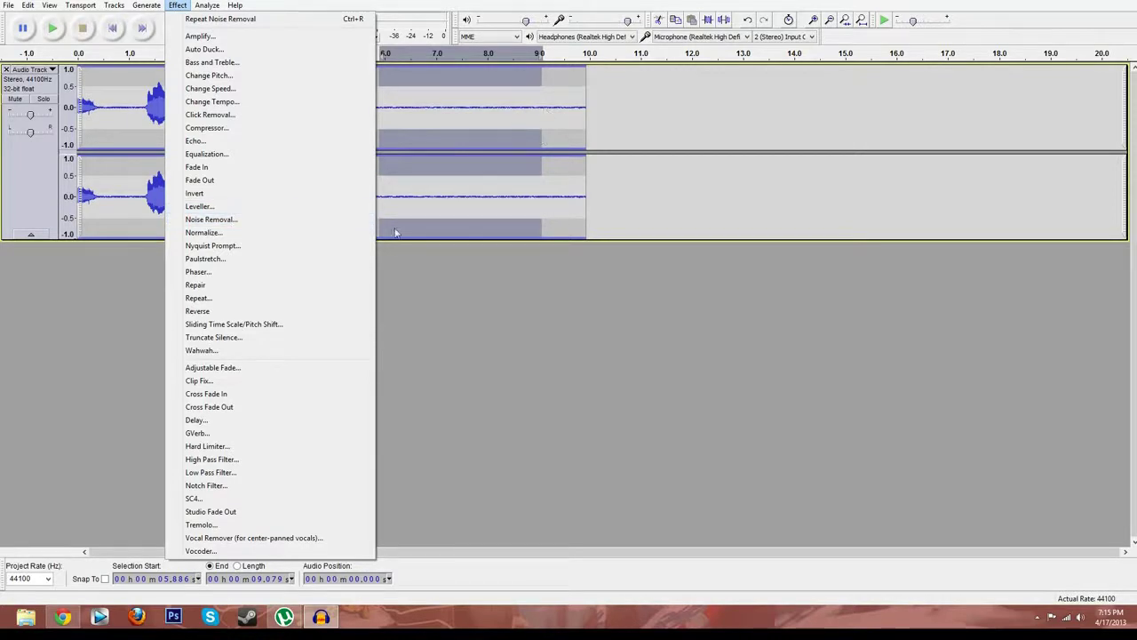
pyautogui.click(249, 221)
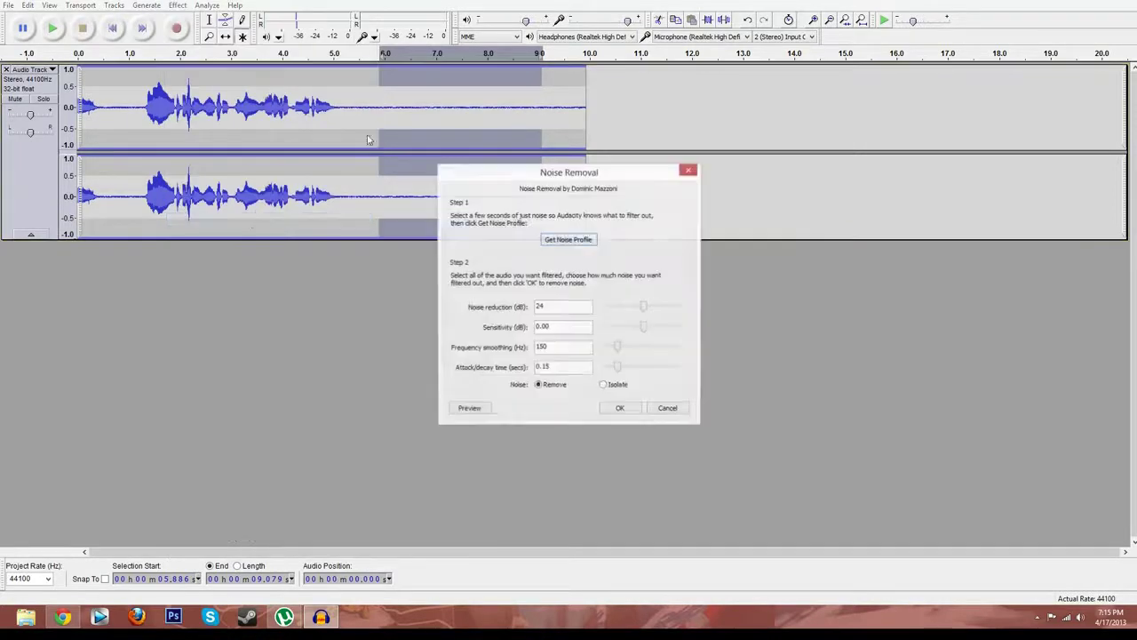
pyautogui.click(560, 240)
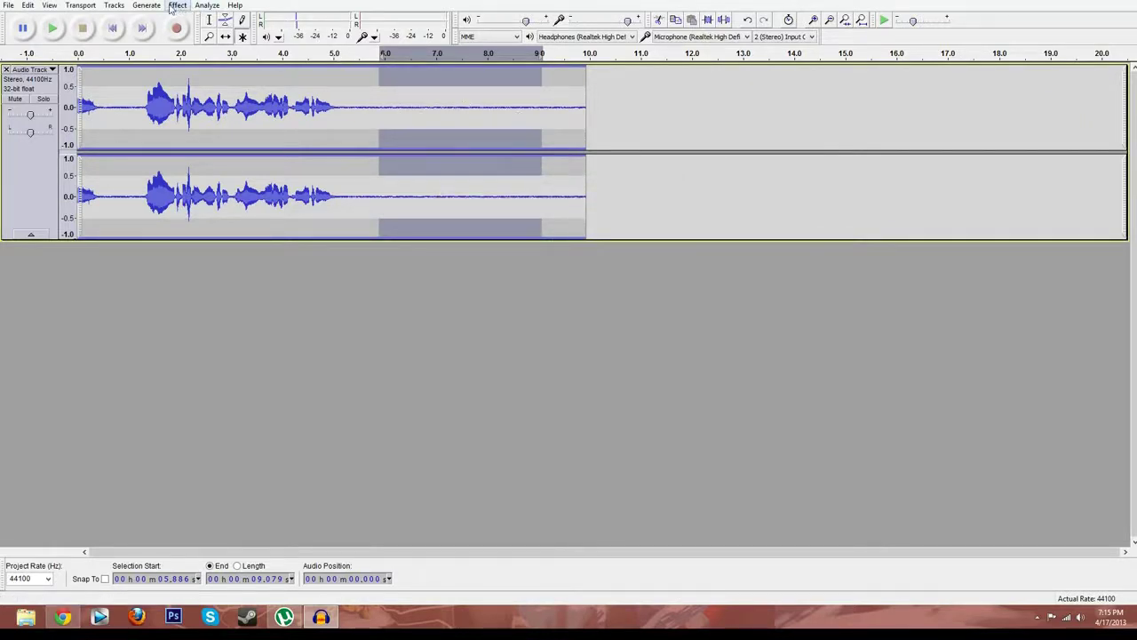
# Select all of the audio and apply Noise Removal to the whole clip.
pyautogui.click(28, 6)
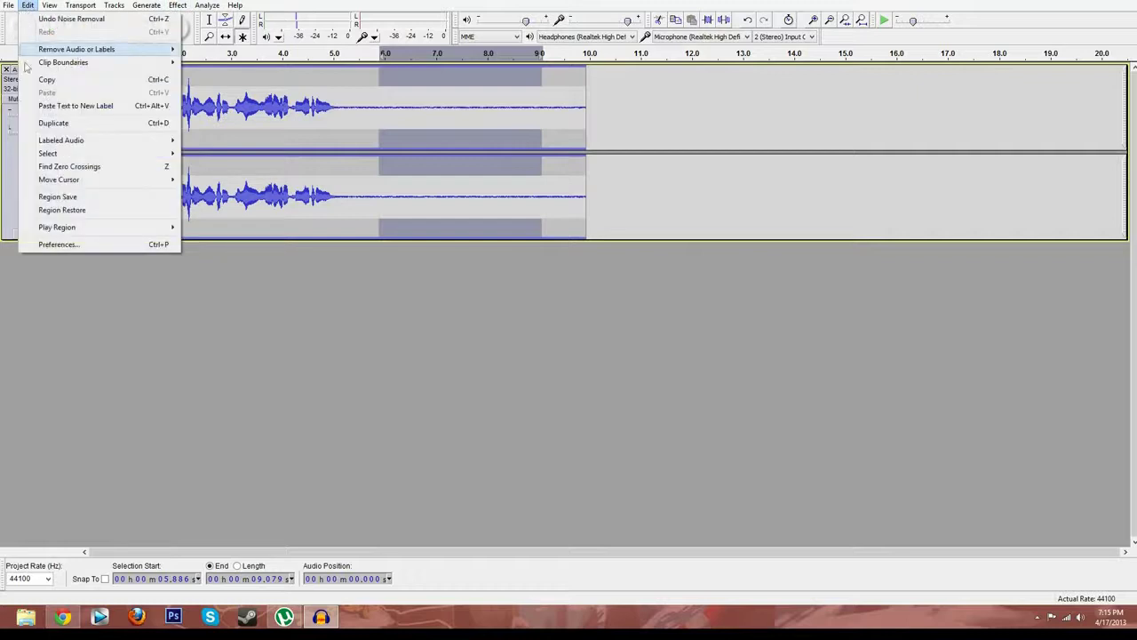
pyautogui.moveTo(83, 155)
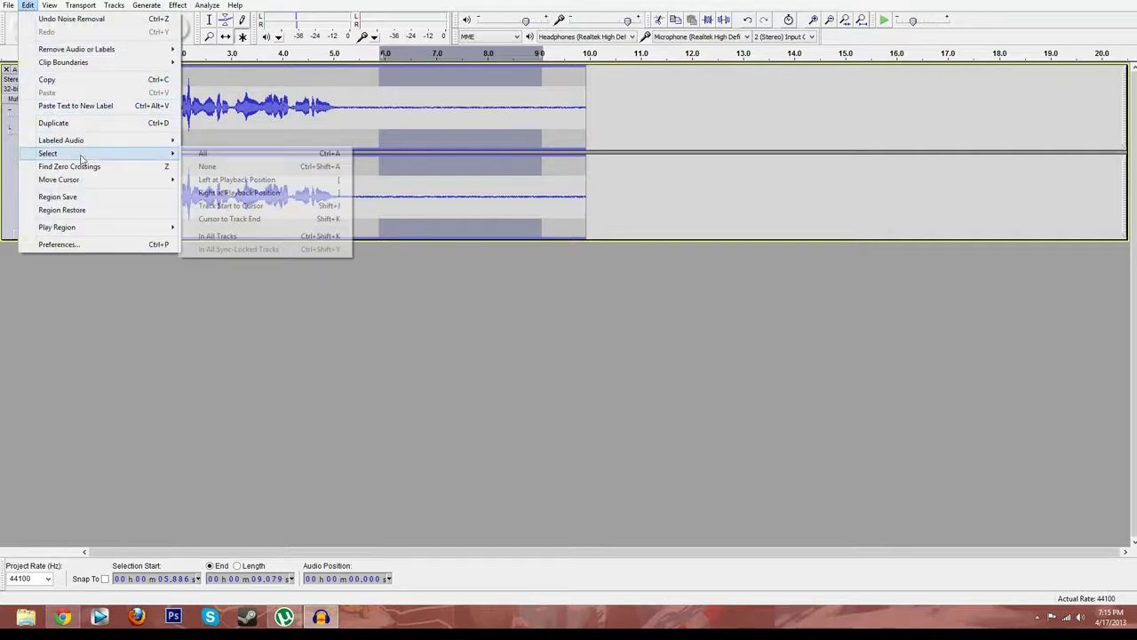
pyautogui.click(204, 154)
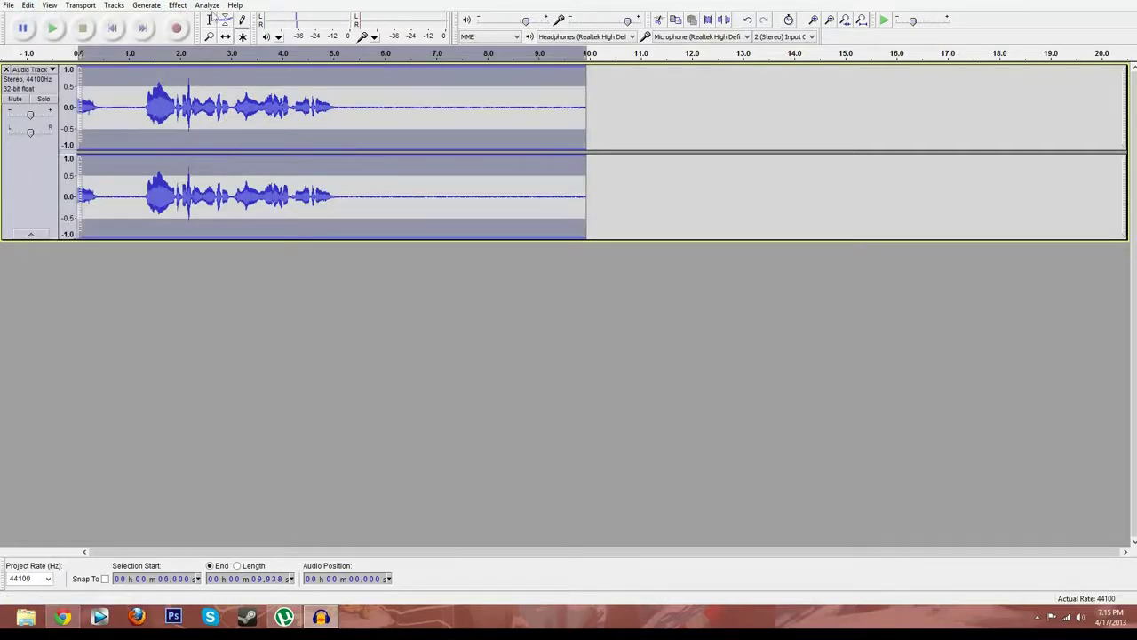
pyautogui.click(178, 6)
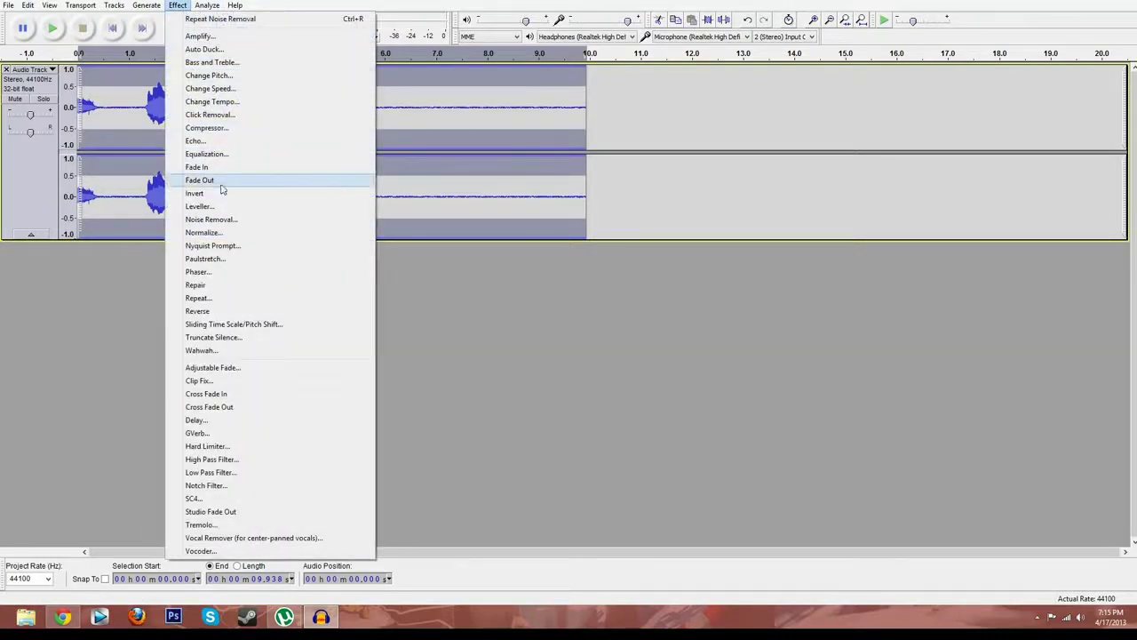
pyautogui.click(229, 222)
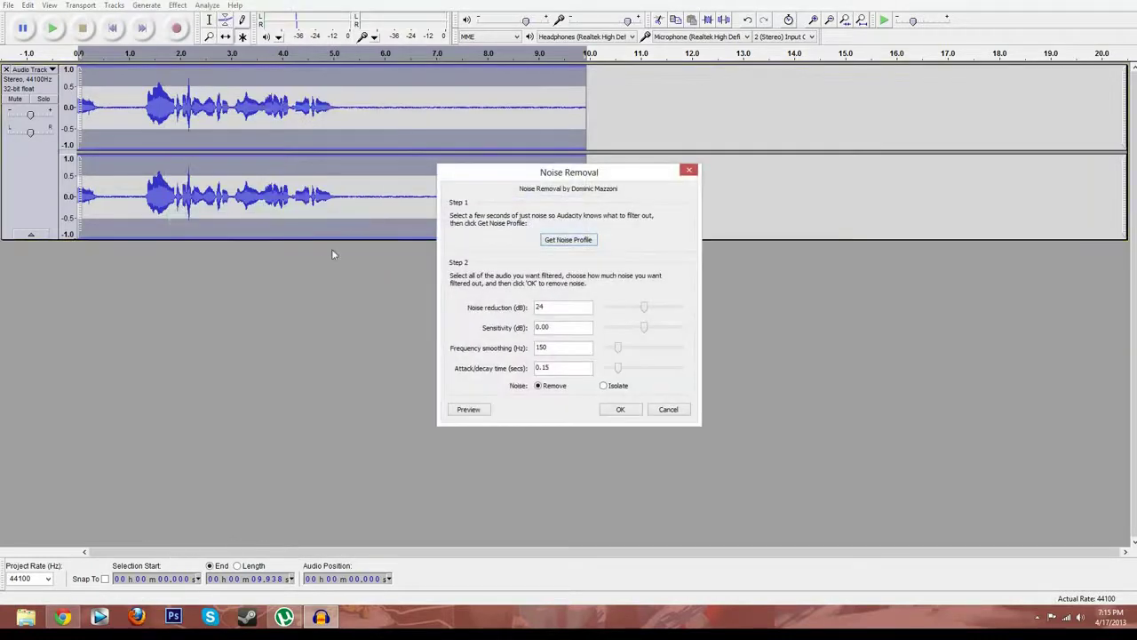
pyautogui.click(619, 409)
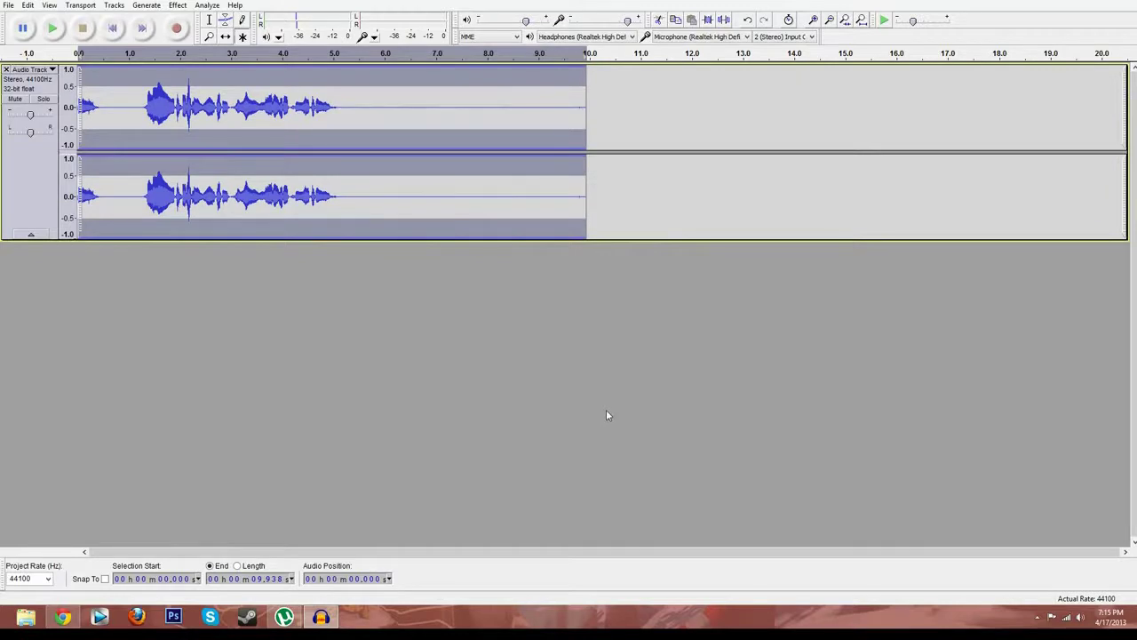
pyautogui.click(357, 197)
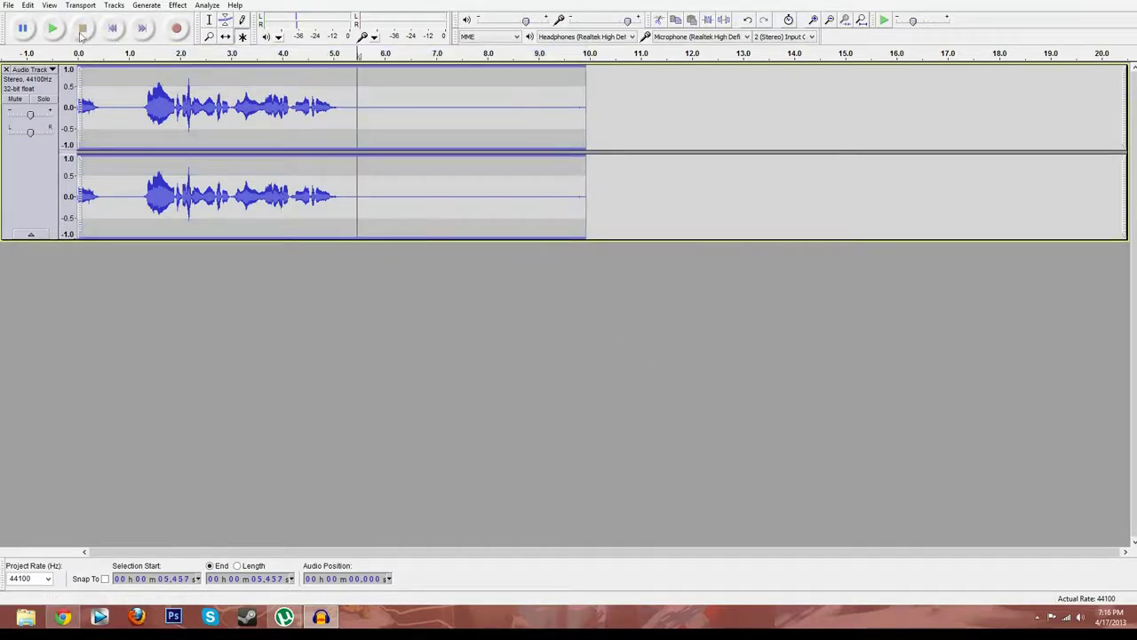
pyautogui.click(55, 28)
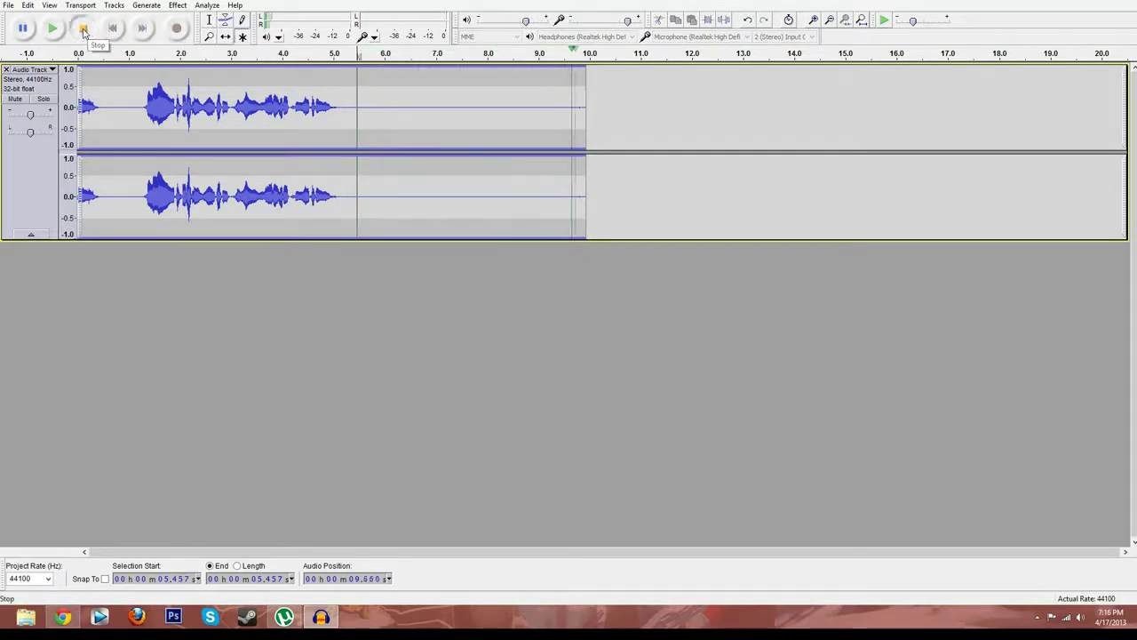
pyautogui.click(83, 29)
pyautogui.click(88, 97)
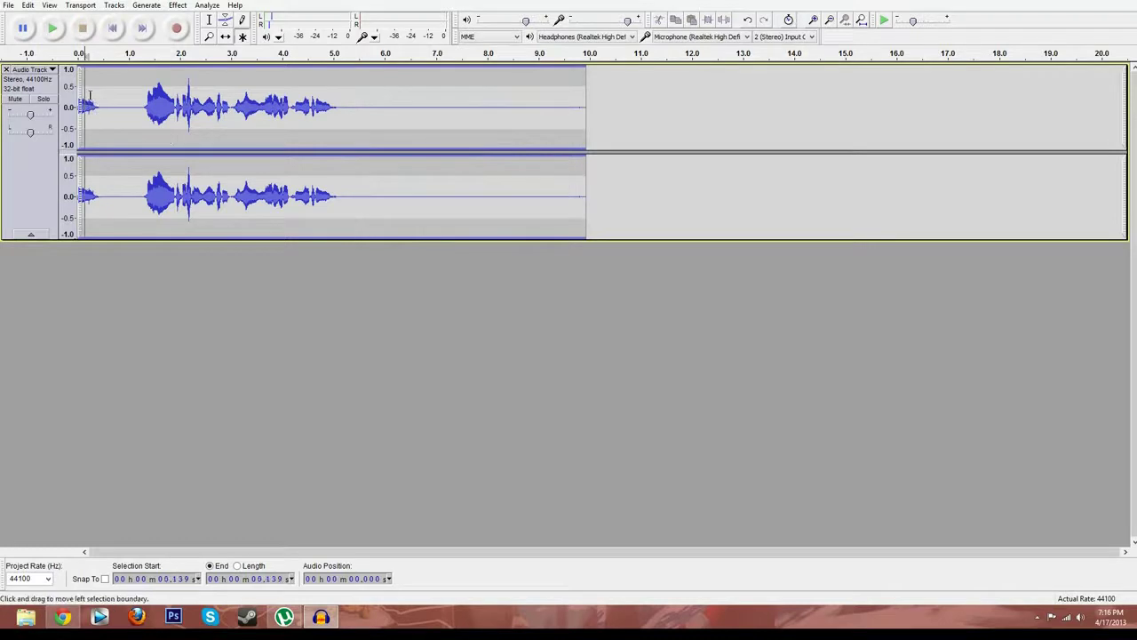
pyautogui.click(52, 29)
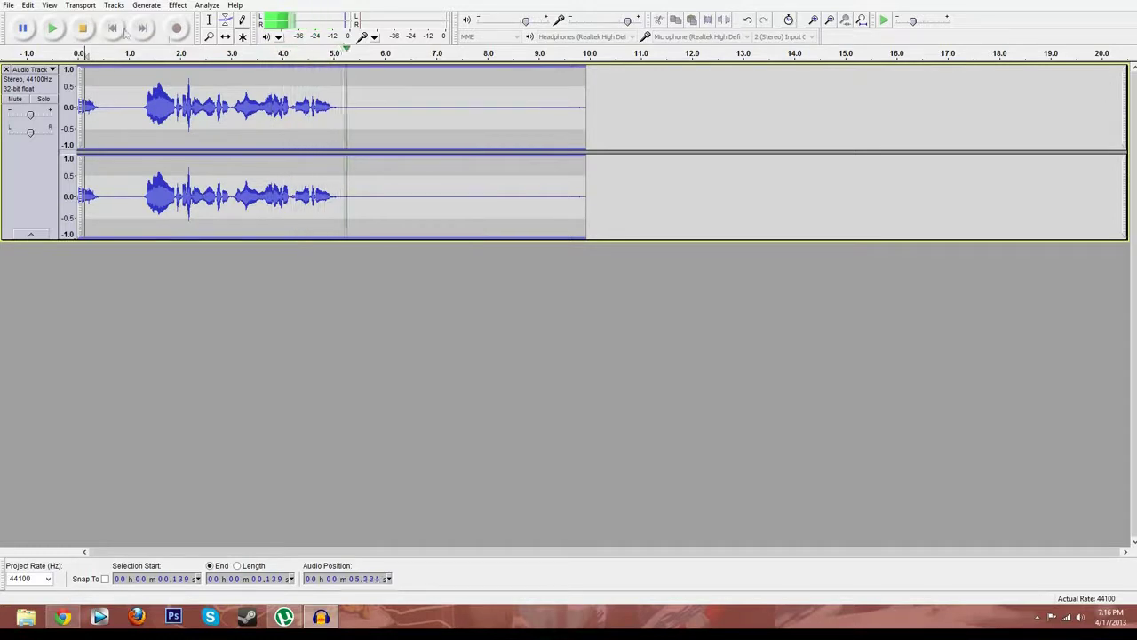
pyautogui.click(89, 29)
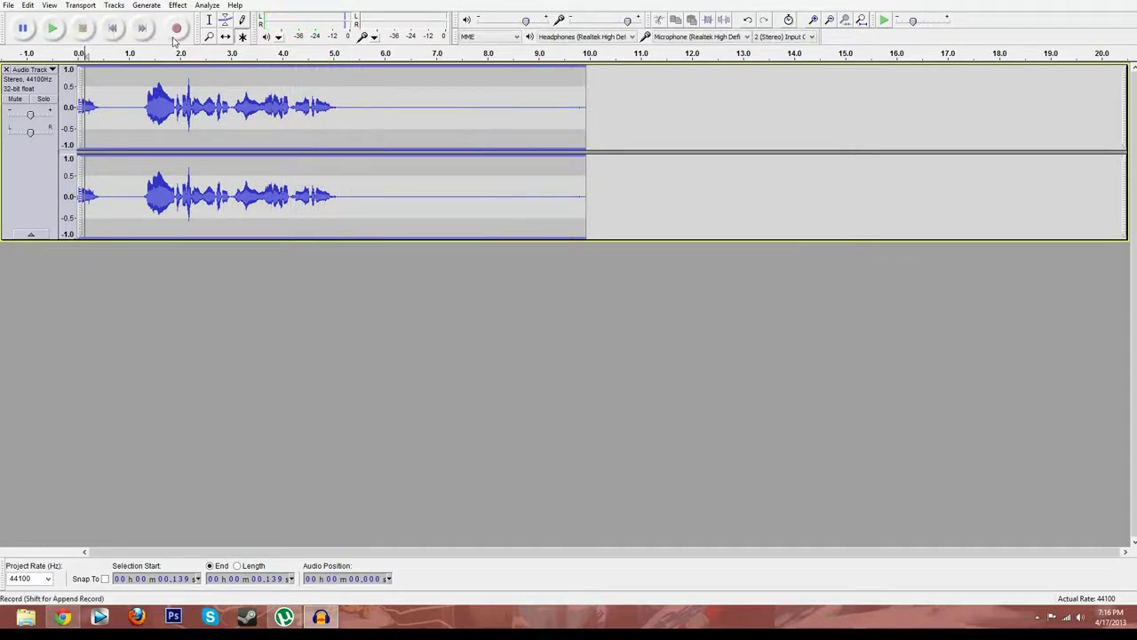
pyautogui.hotkey('ctrl', 'a')
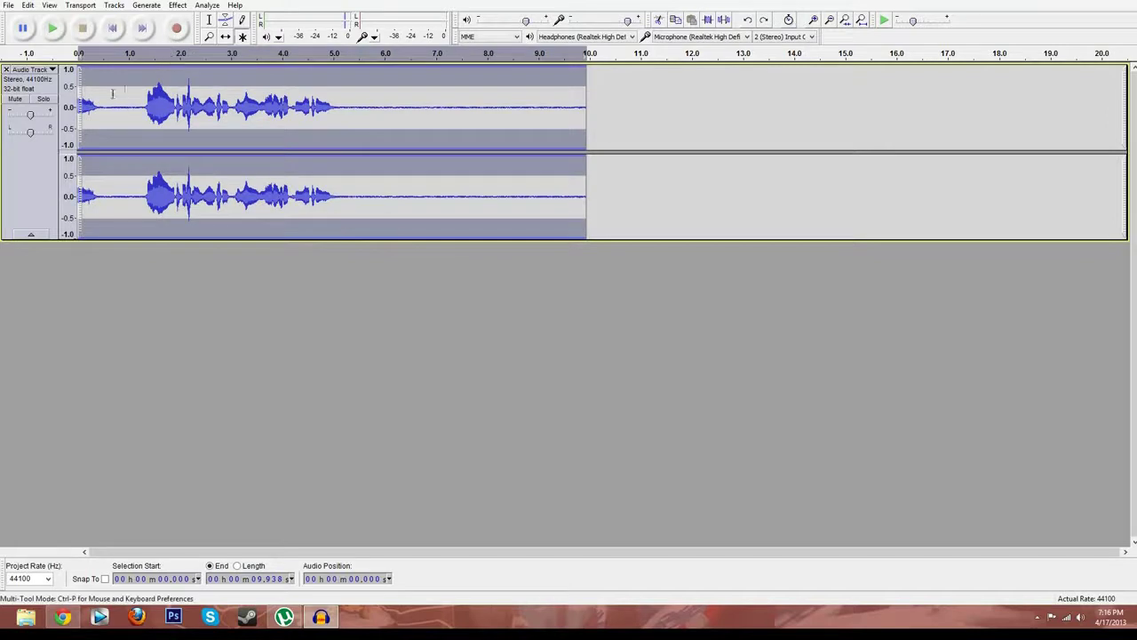
pyautogui.click(85, 104)
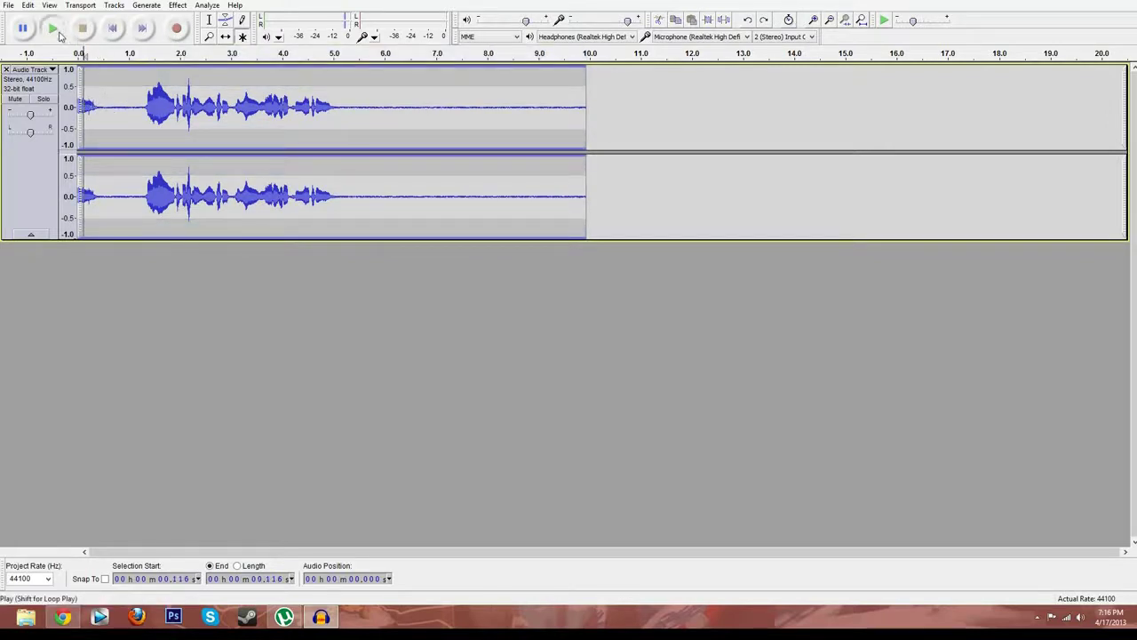
pyautogui.click(59, 33)
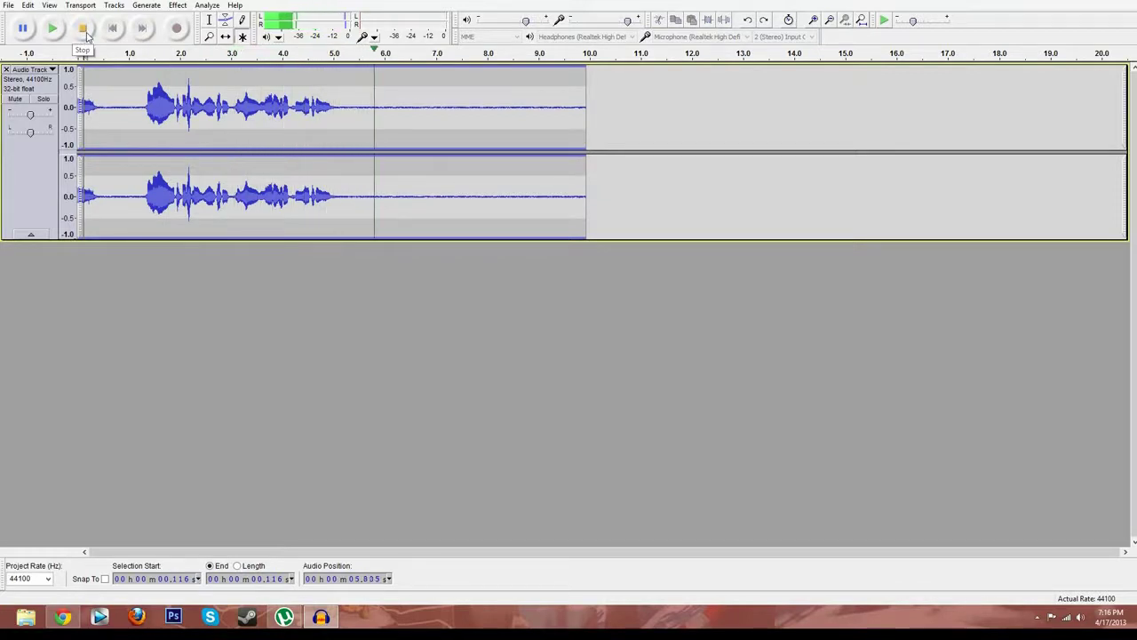
pyautogui.click(86, 34)
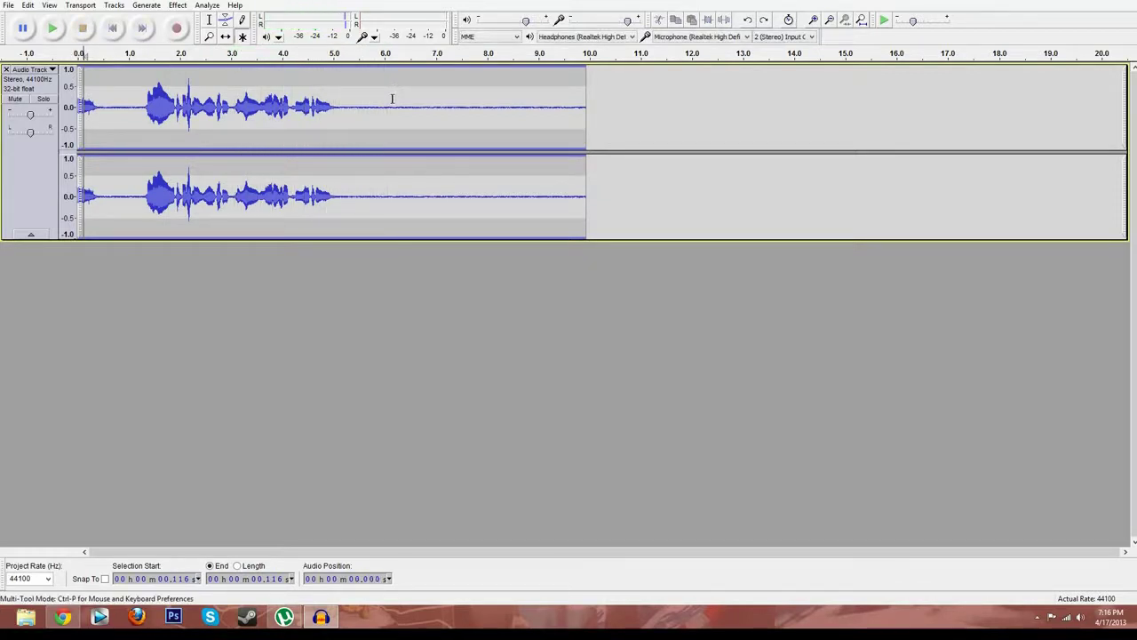